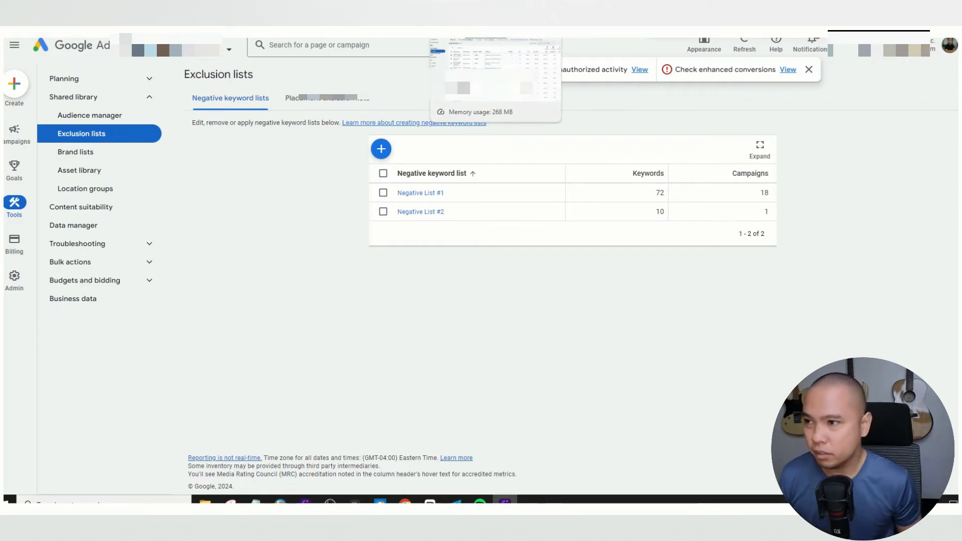
click(467, 30)
key(ctrl+Tab)
key(ctrl+shift+Tab)
key(ctrl+Tab)
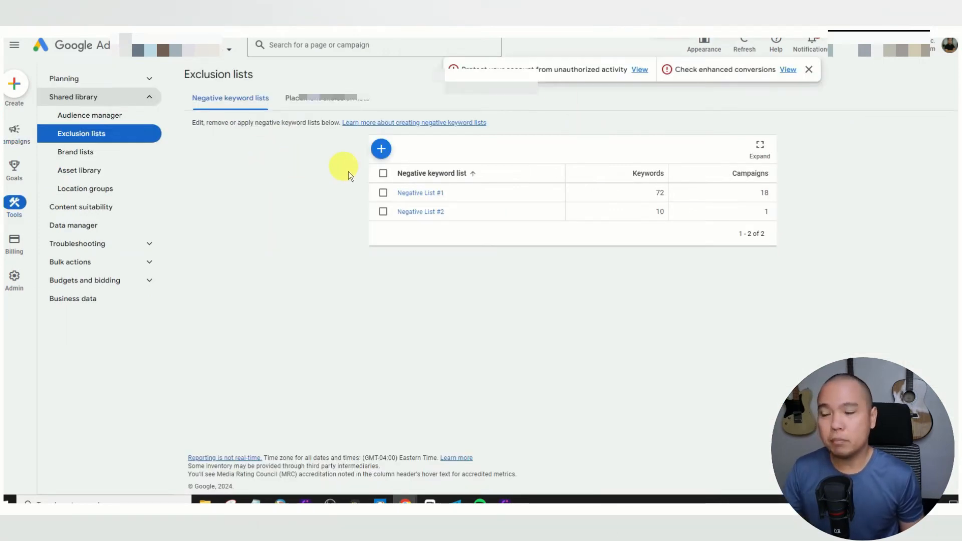
Step: Open Negative List #1 to view its keywords and the form for adding more, and return to the exclusion lists
click(430, 196)
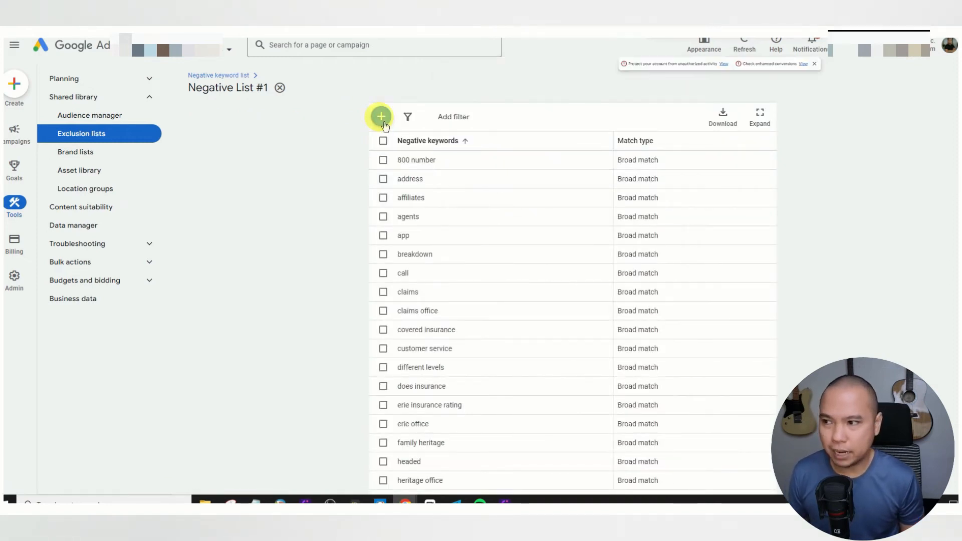
click(382, 118)
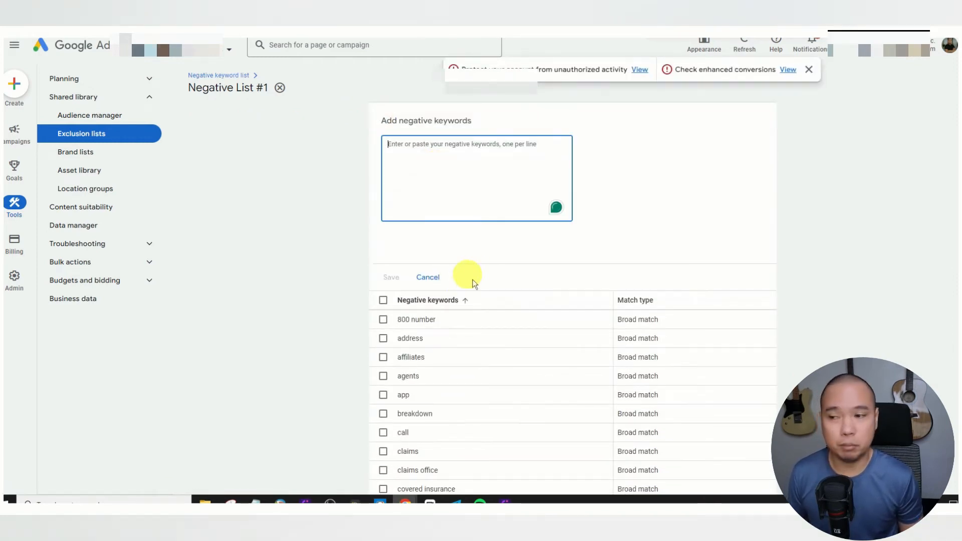
click(428, 276)
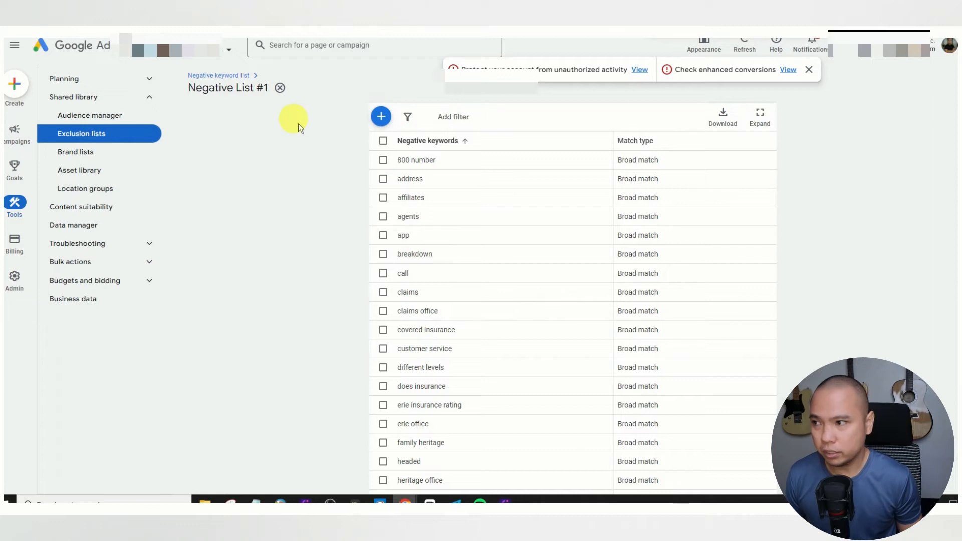
click(212, 76)
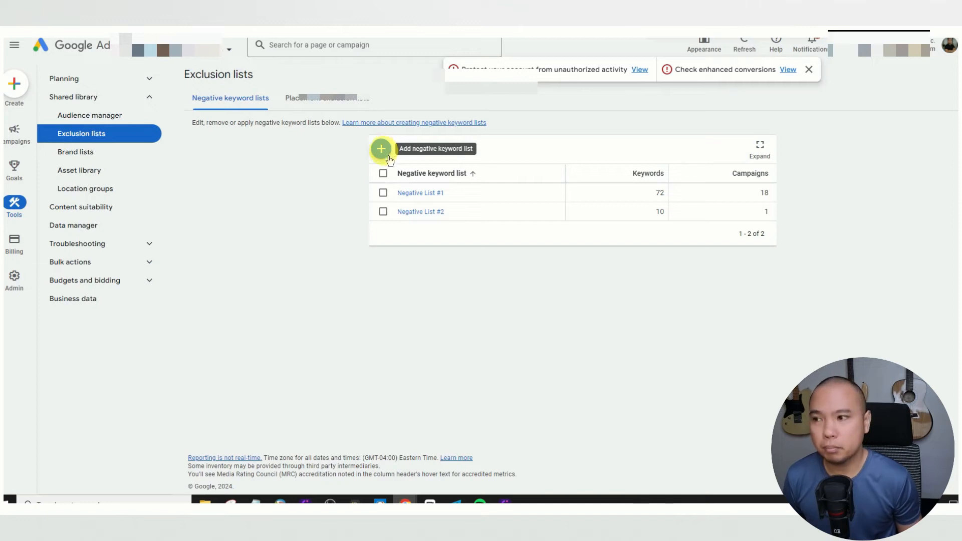
Step: Start a new negative keyword list and name it "Negative List"
click(388, 156)
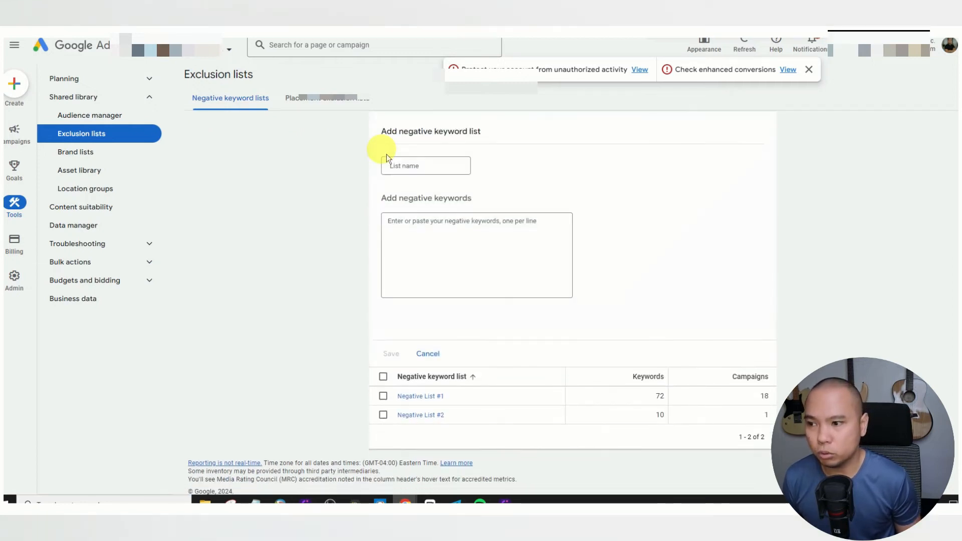
click(430, 167)
text(Negative List)
Step: Enter negative 1 and negative 2 as broad match keywords on separate lines, and repeat negative 2 on a third line
click(477, 255)
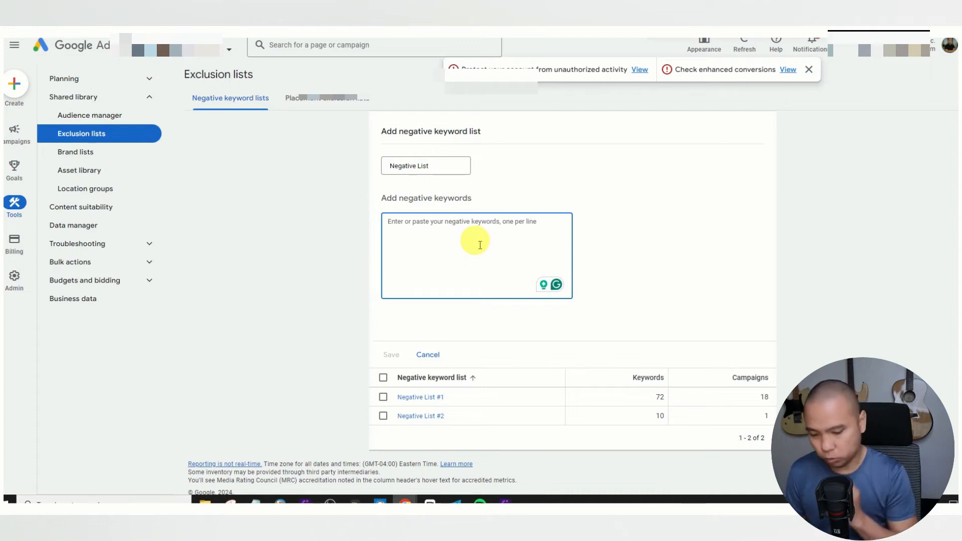
text(negative 1)
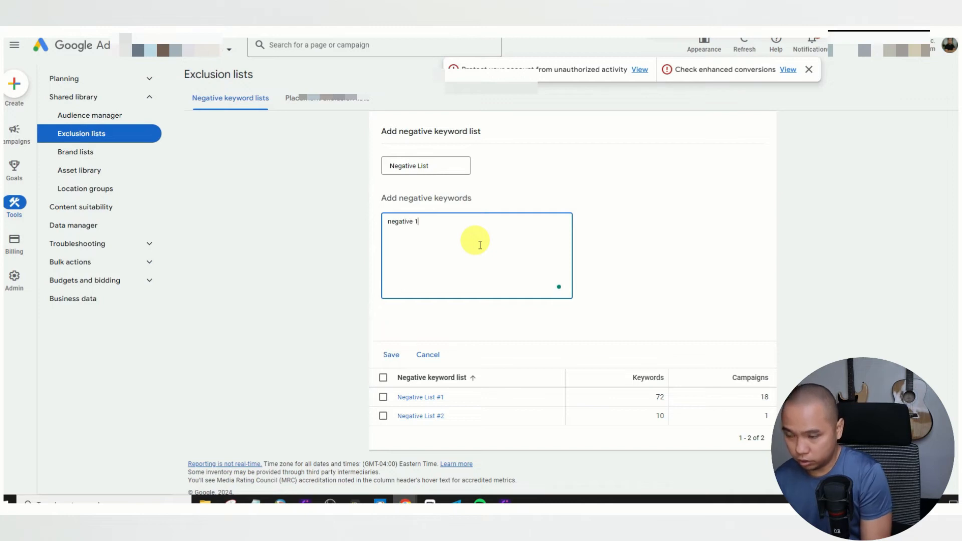
key(Return)
text(negative 2)
drag(429, 231, 386, 234)
key(ctrl+c)
click(438, 238)
key(Return)
key(ctrl+v)
key(Return)
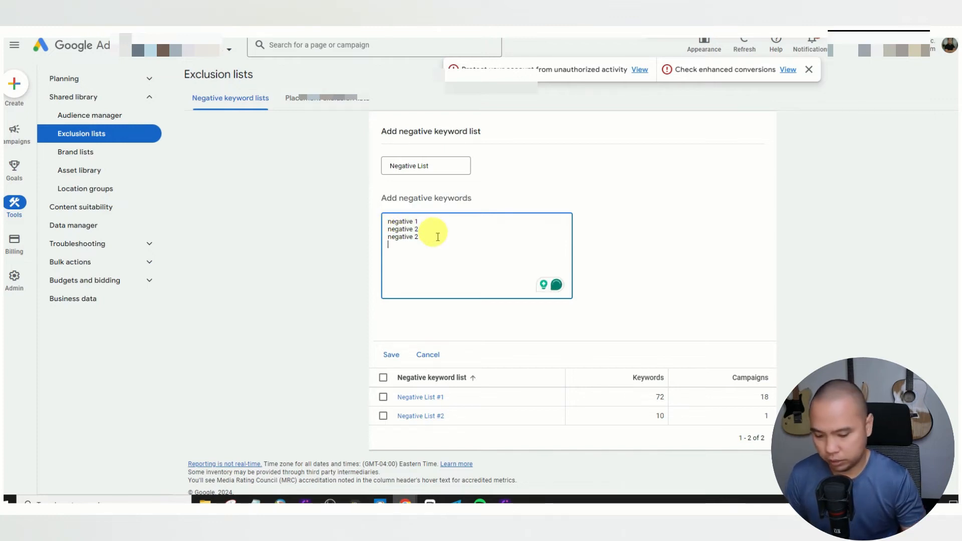
Step: Add negative 2 to the keywords as a phrase match in quotation marks and as an exact match in square brackets
text(")
key(ctrl+v)
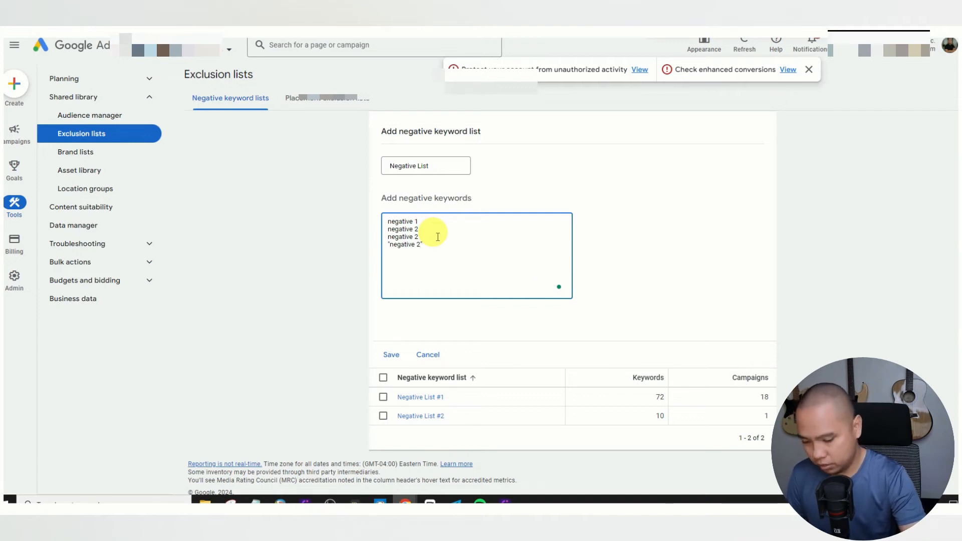
key(Return)
text([)
key(ctrl+v)
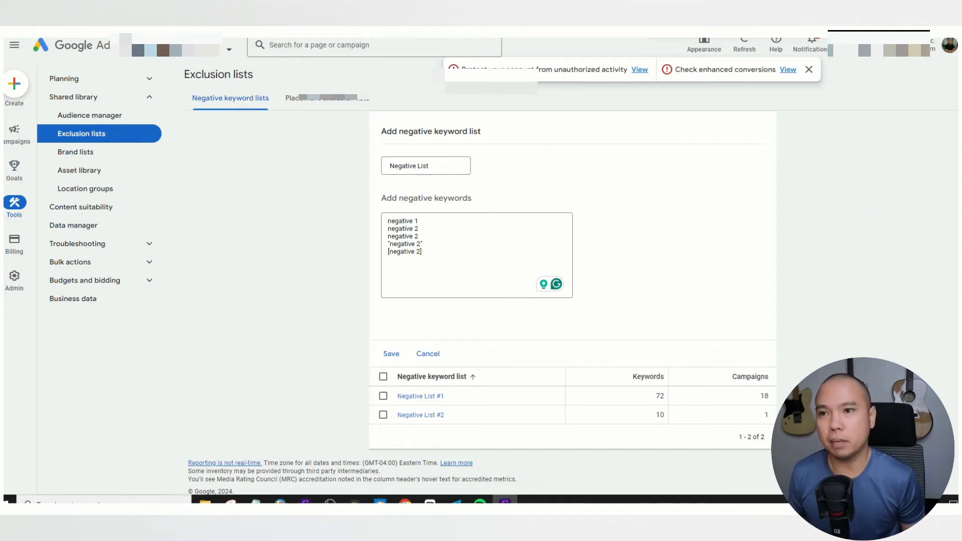
click(797, 31)
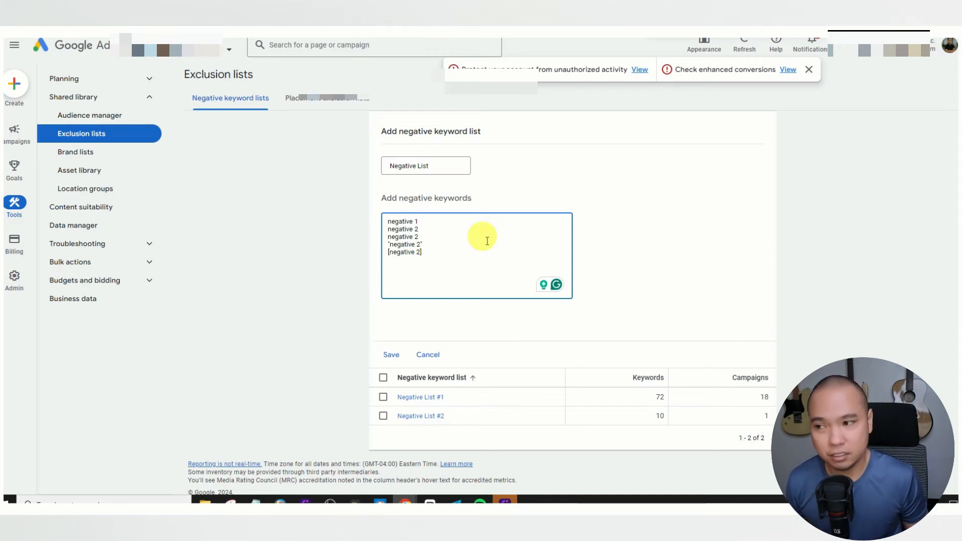
Step: Replace all sample entries in the negative keywords with red and black, one per line
drag(441, 252, 396, 223)
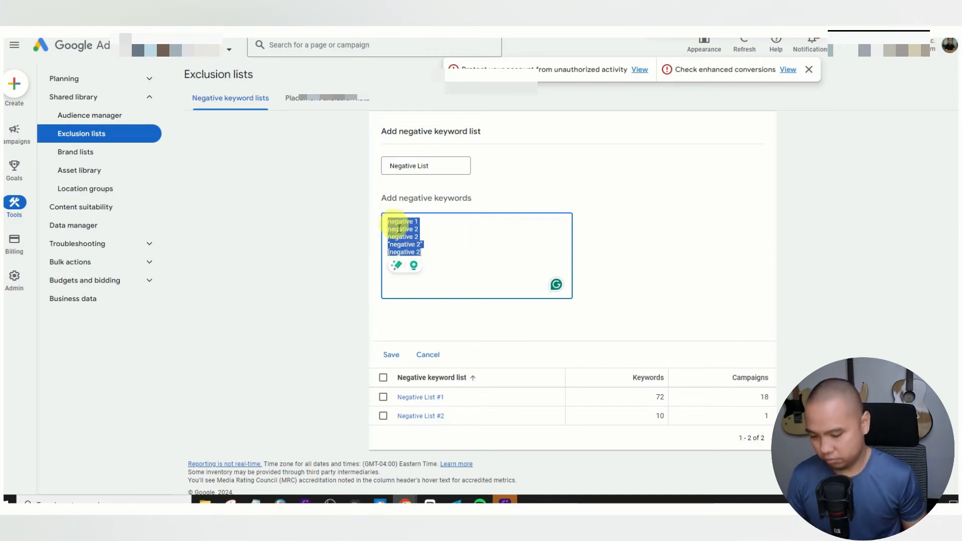
key(BackSpace)
text(red)
key(Return)
text(black)
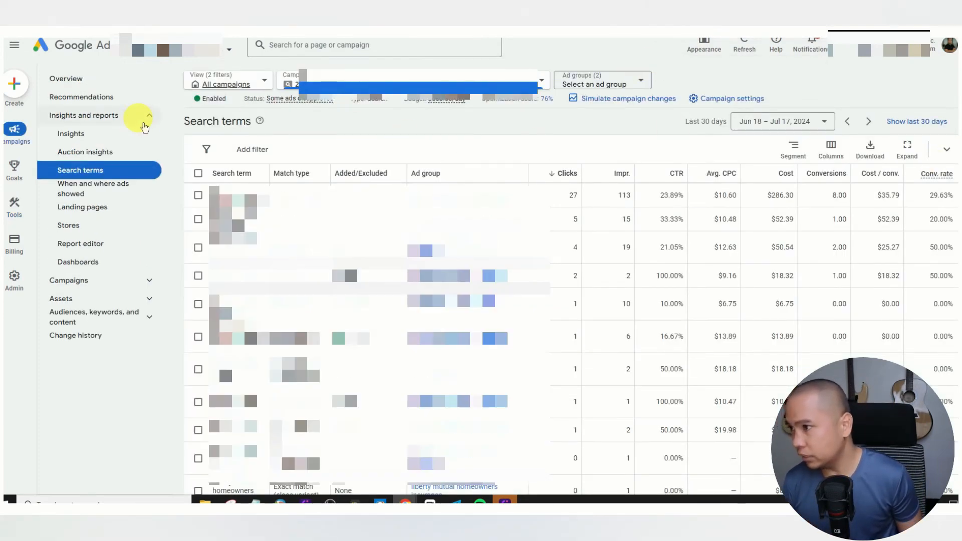
Step: Examine the campaign's search terms report, comparing the terms' match types, clicks, costs and conversions down to the totals
click(146, 119)
click(142, 121)
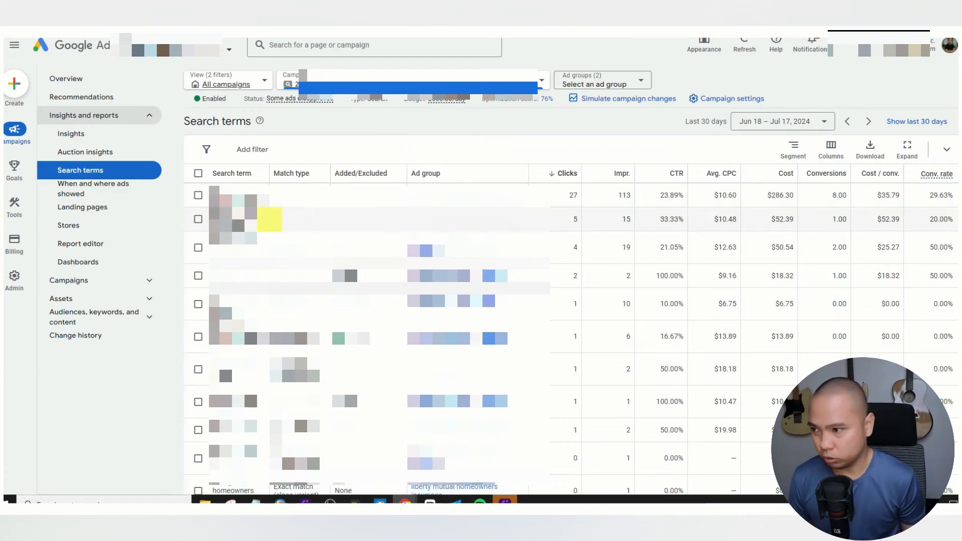
scroll(268, 260, down, 10)
scroll(494, 136, up, 10)
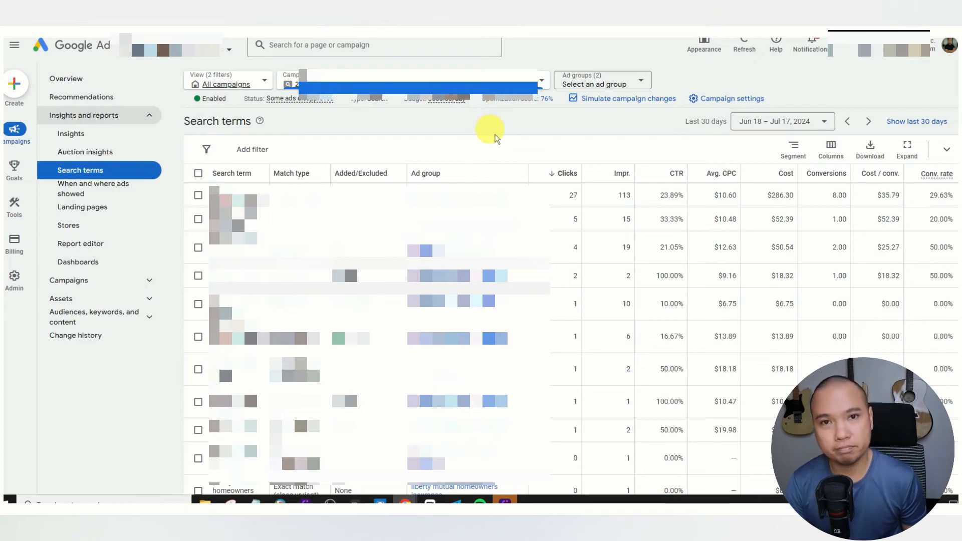
scroll(282, 232, down, 6)
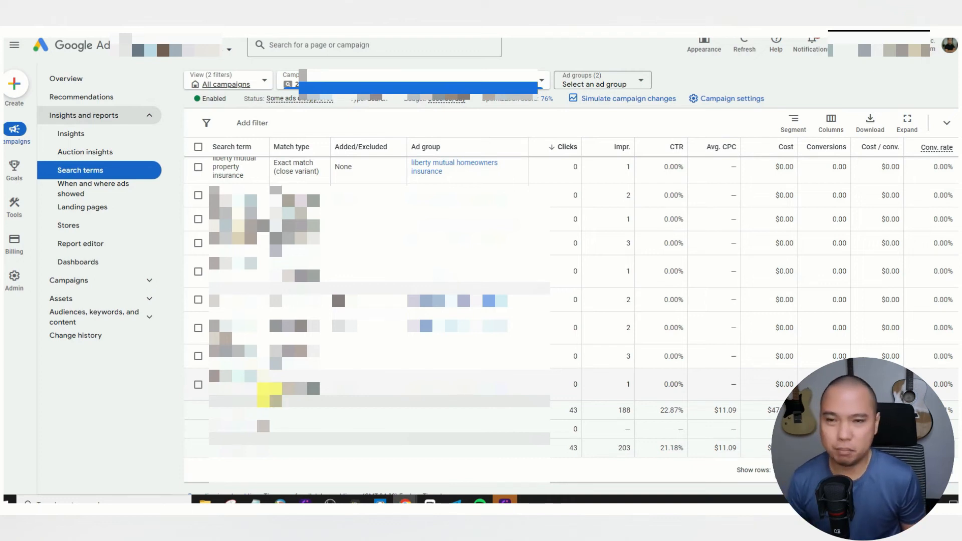
scroll(271, 386, up, 5)
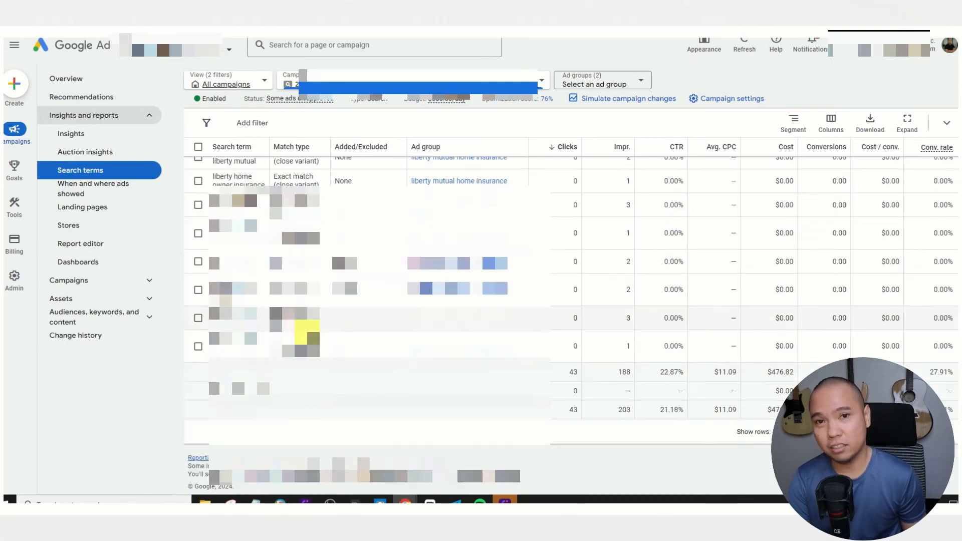